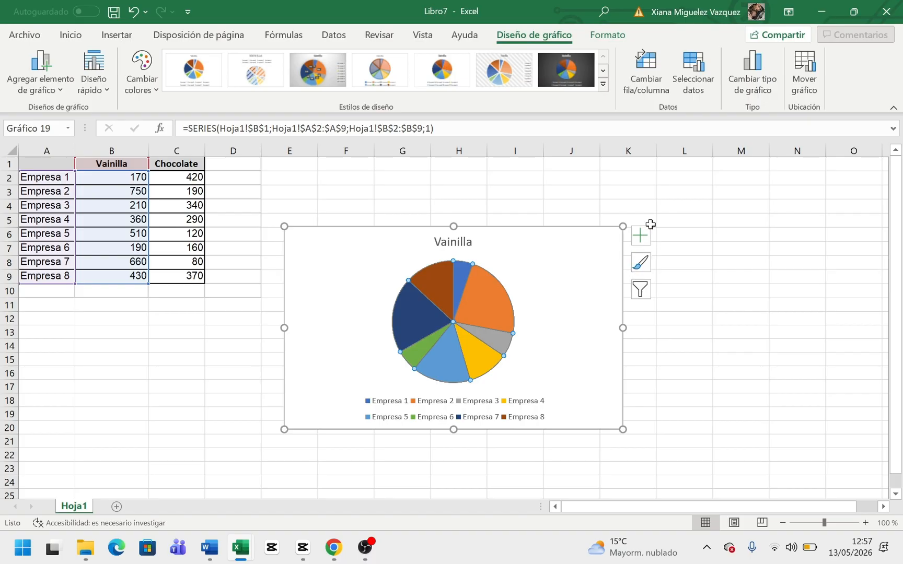
Undo the latest chart changes to bring back the clustered column chart of Vainilla and Chocolate.
left_click(642, 241)
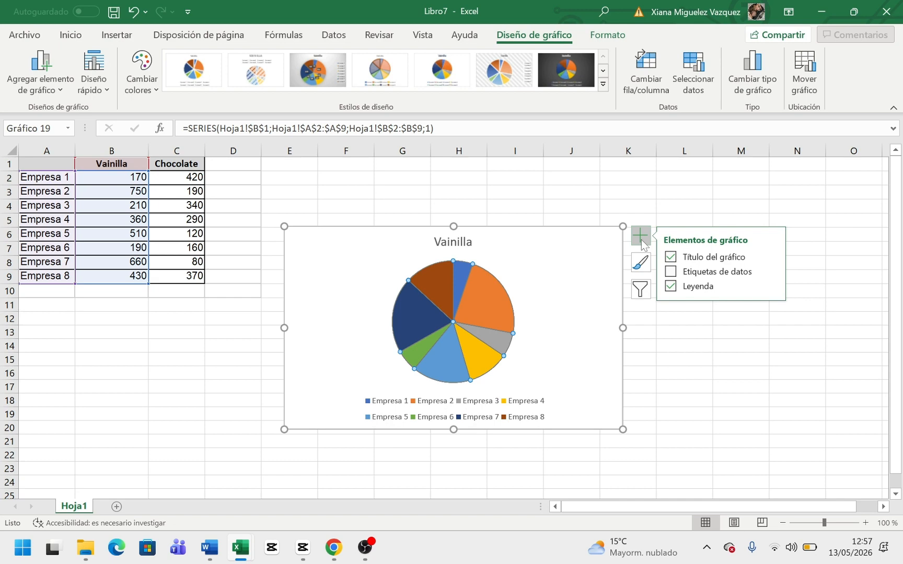
key("ctrl+z")
key("ctrl+z")
key("ctrl+z")
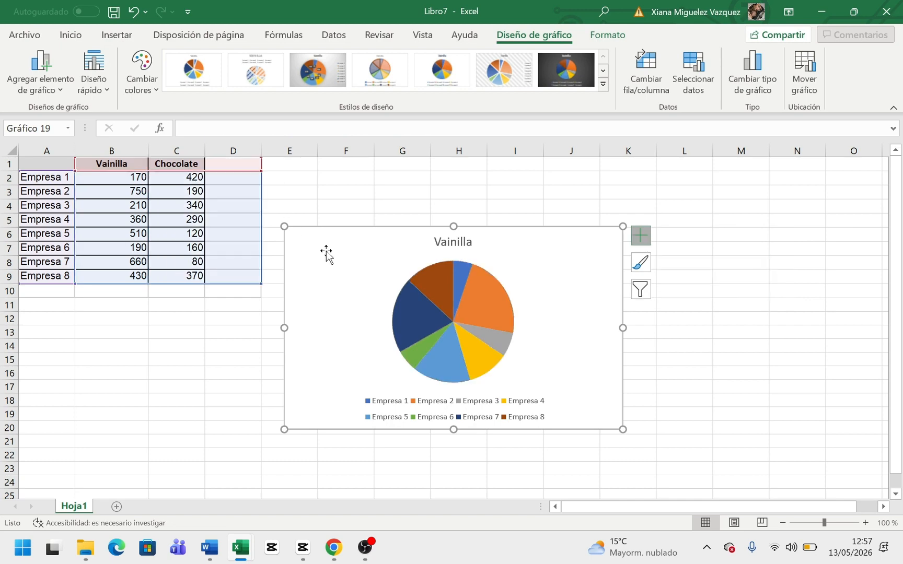
left_click(531, 240)
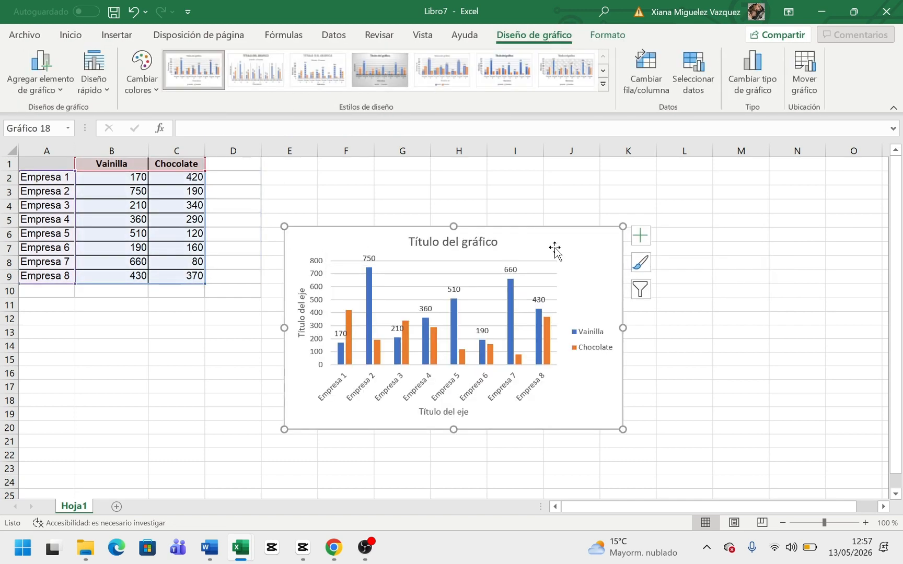
Show the column chart's list of chart elements and open the detailed formatting options for its axes.
left_click(647, 236)
left_click(606, 246)
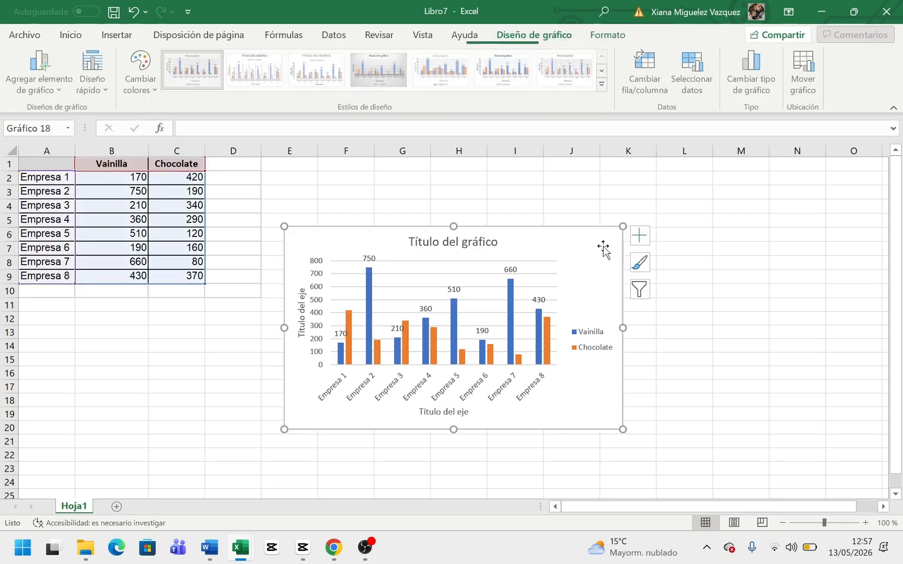
left_click(641, 242)
left_click(640, 241)
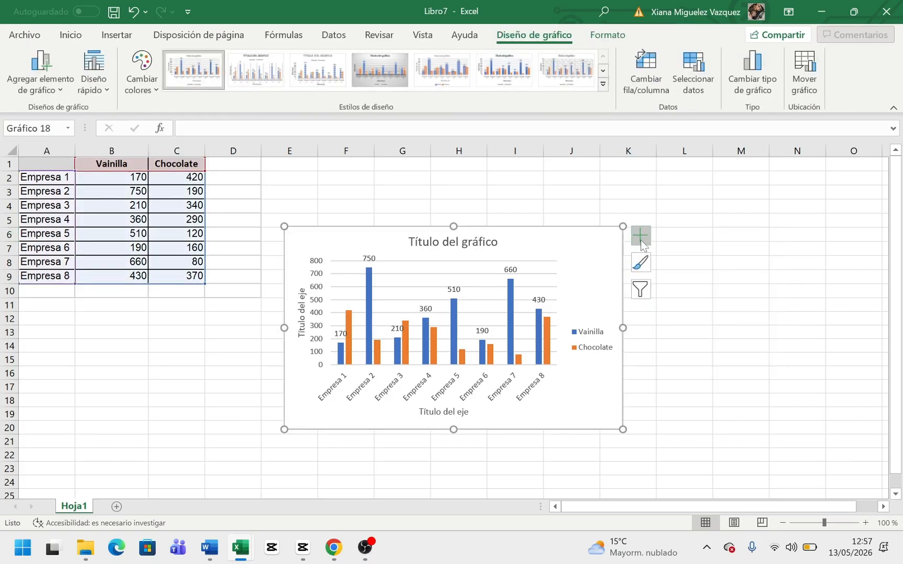
left_click(642, 243)
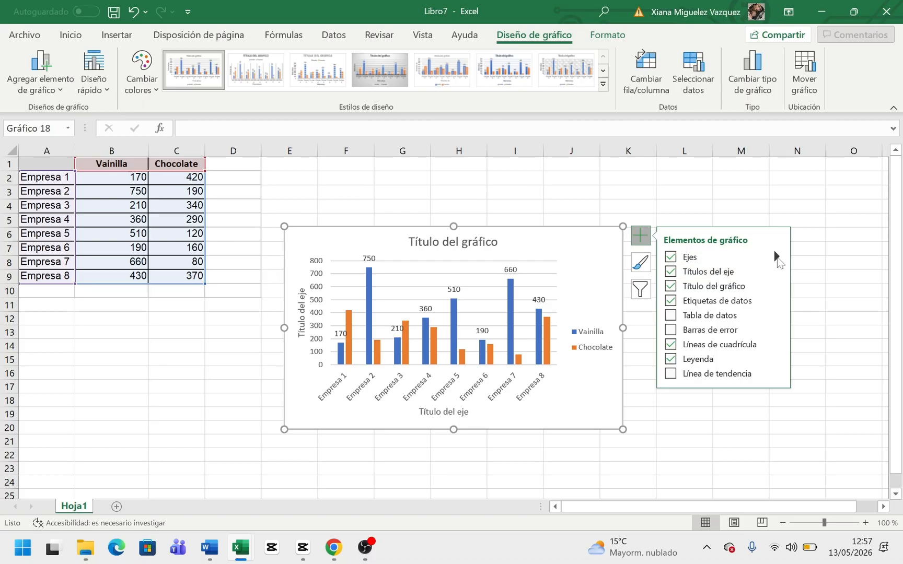
left_click(777, 257)
left_click(866, 294)
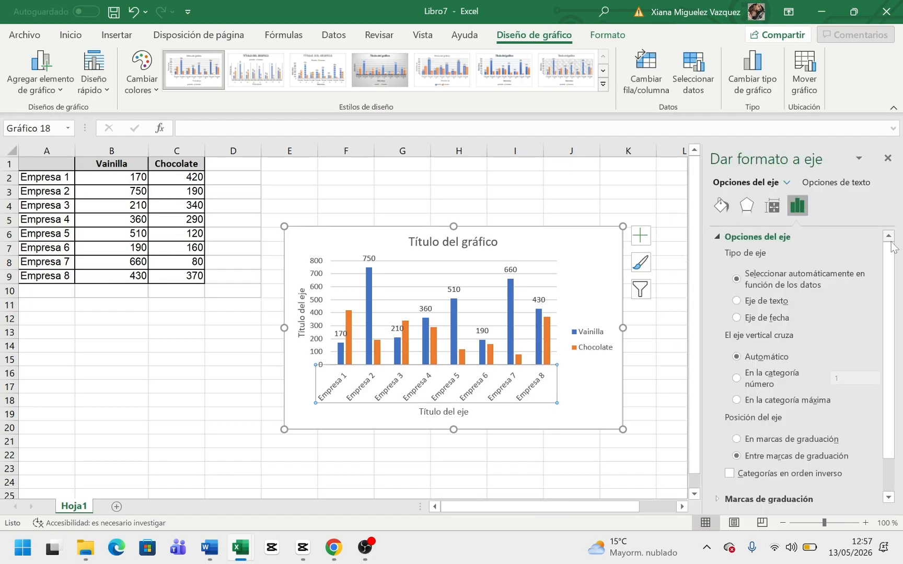
Examine the axis options, including Marcas de graduación and Etiquetas, and close the axis formatting settings.
right_click(893, 326)
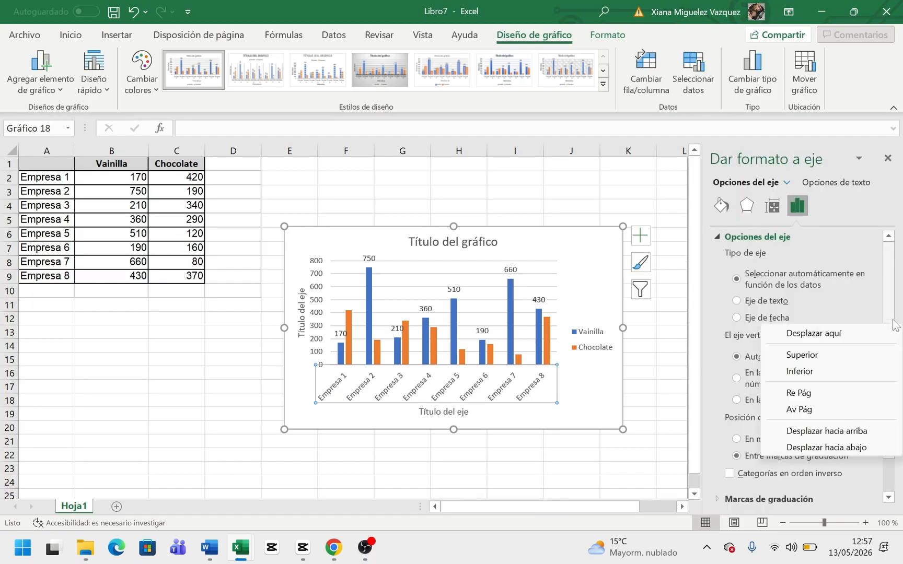
left_click(889, 272)
left_click_drag(888, 272, 892, 307)
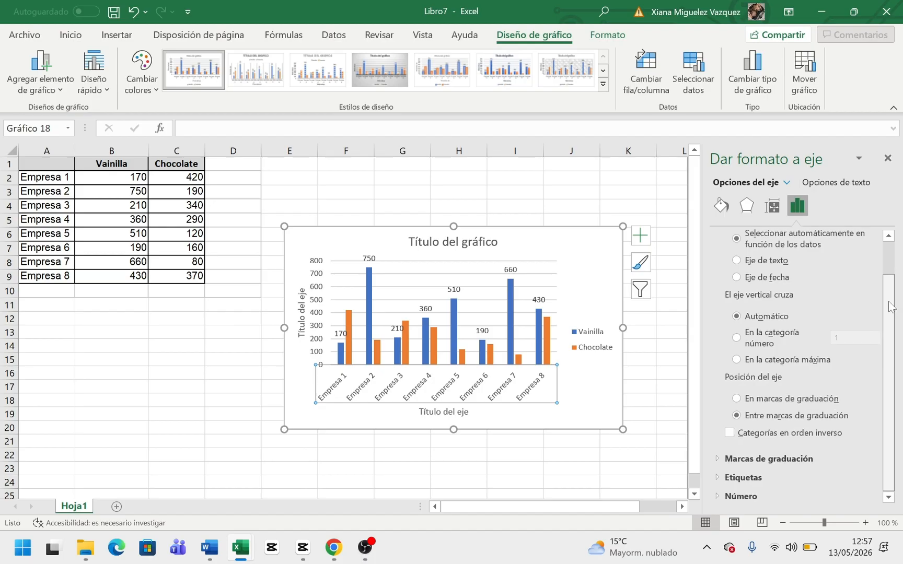
left_click(742, 459)
left_click_drag(894, 413, 887, 465)
left_click(767, 479)
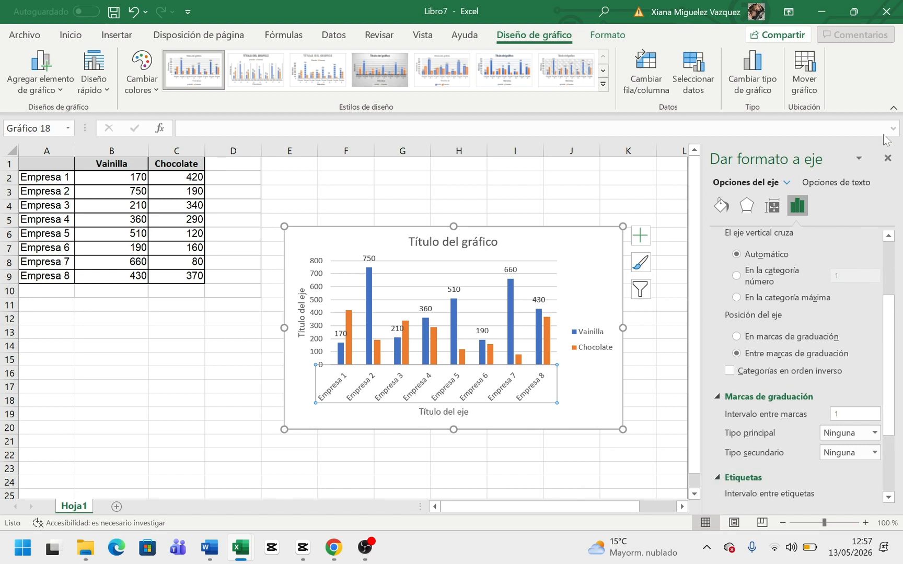
left_click(887, 158)
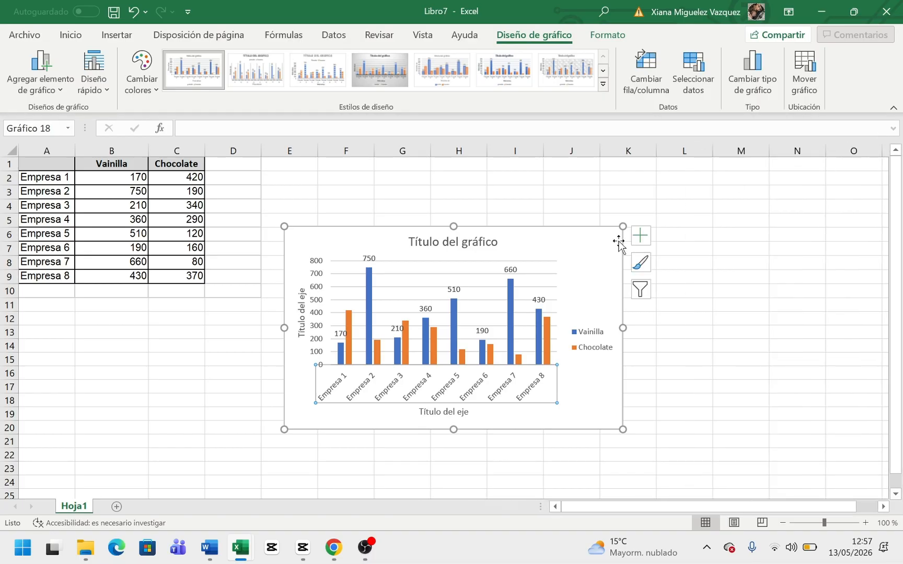
Select the column chart's title and look through the chart design and format commands available for it.
left_click(494, 243)
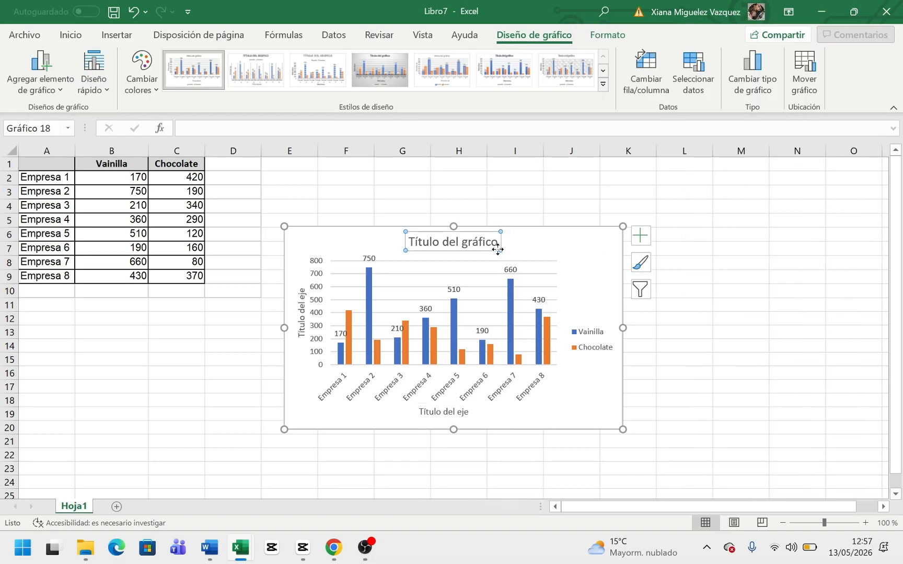
left_click(655, 239)
left_click(551, 239)
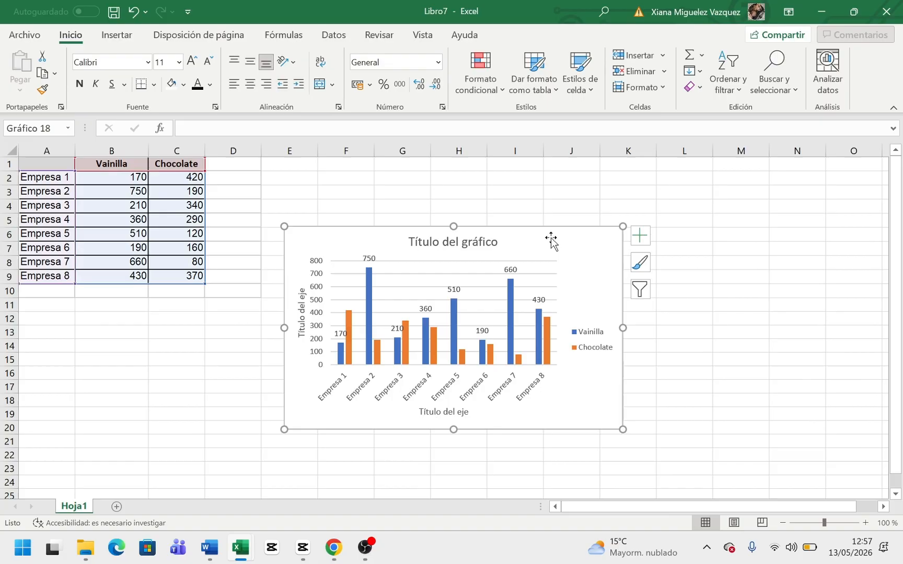
left_click(478, 240)
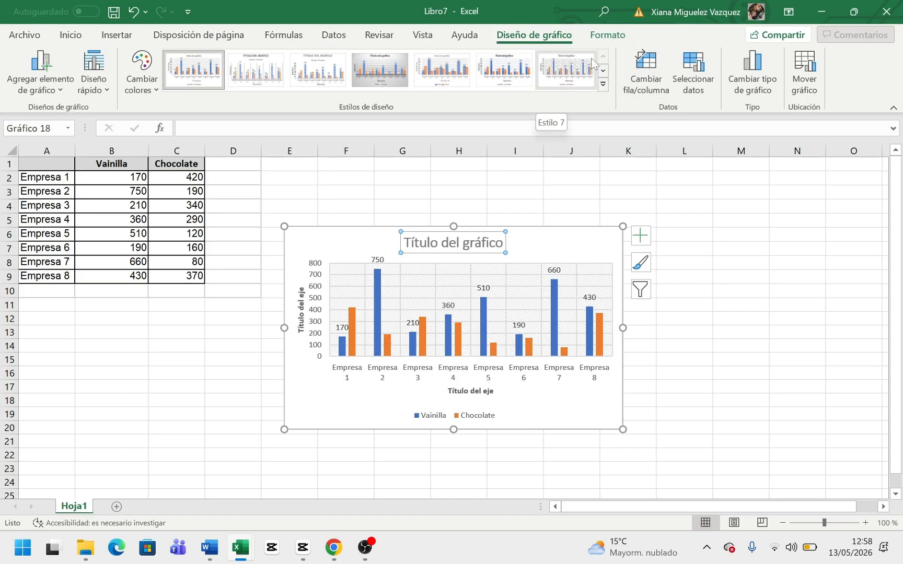
left_click(607, 37)
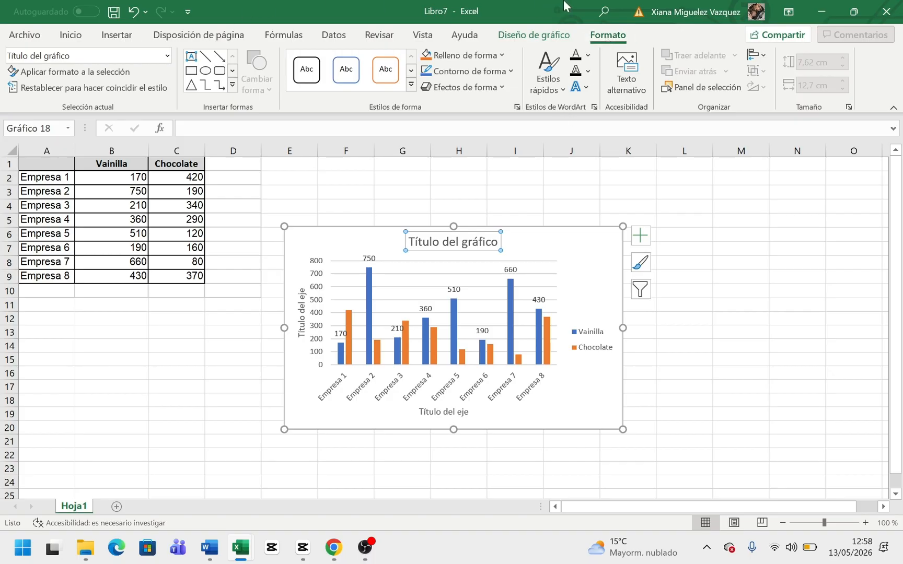
left_click(557, 32)
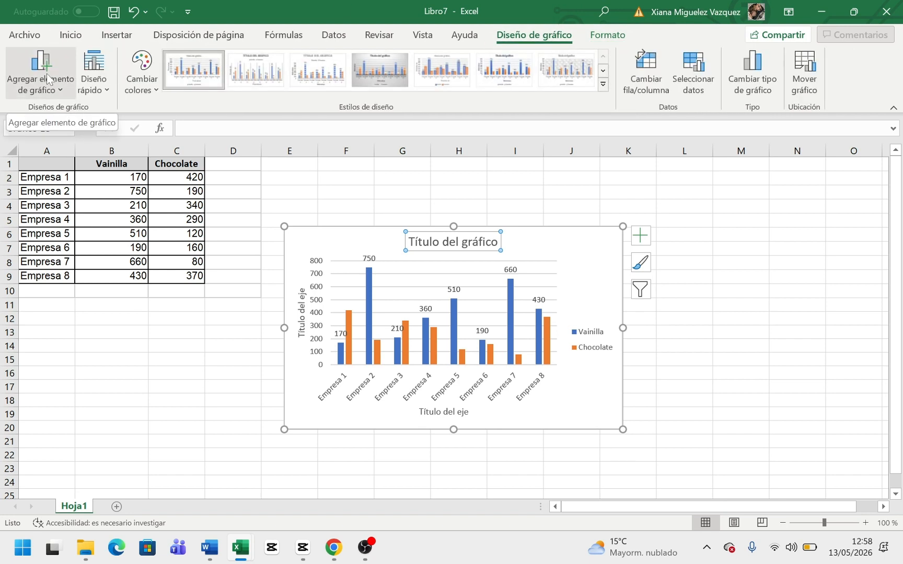
Review the chart elements that can be added, the quick layouts and the colour palettes available for the chart.
left_click(47, 76)
mouse_move(47, 112)
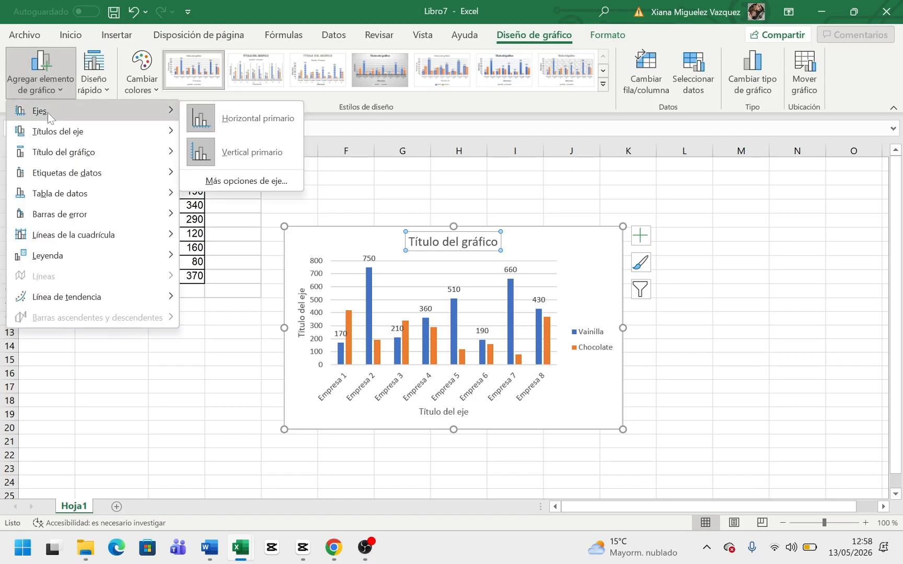
mouse_move(52, 131)
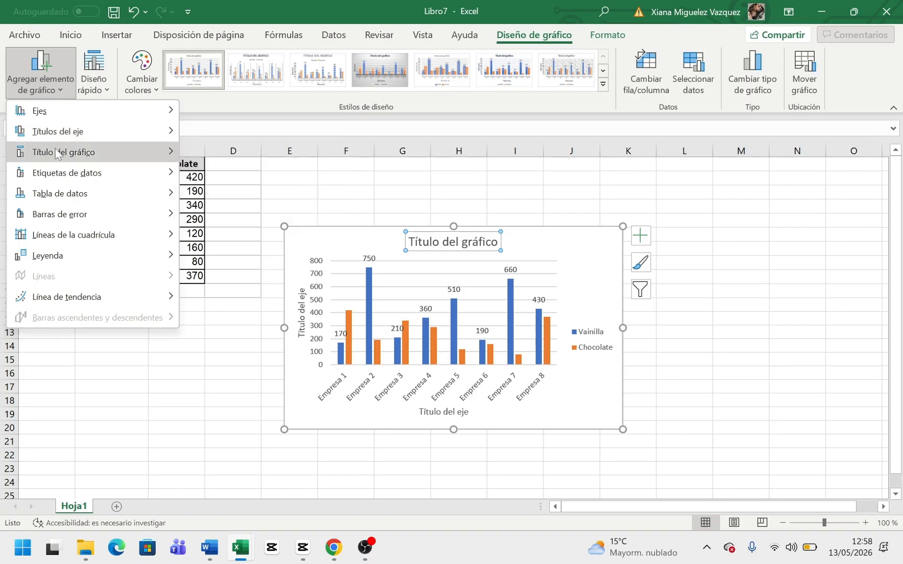
mouse_move(63, 180)
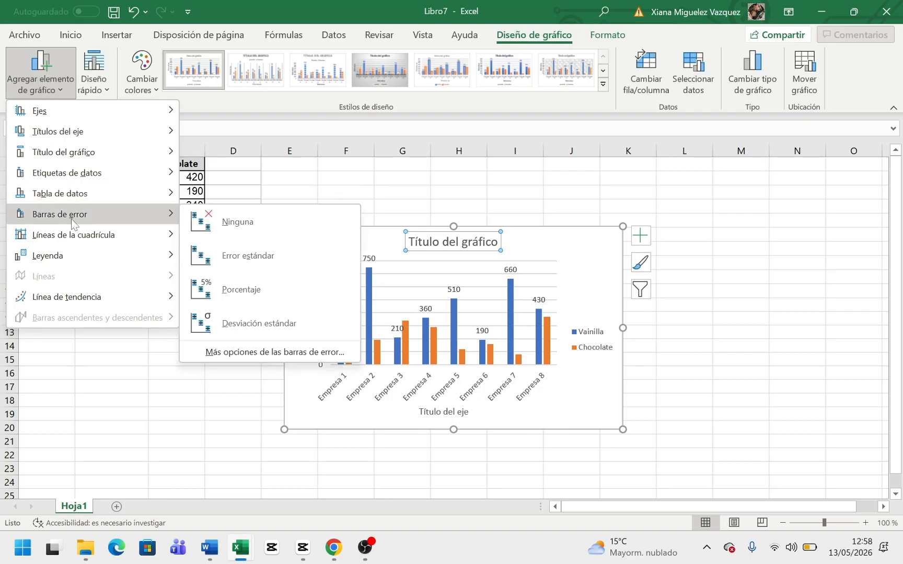
mouse_move(77, 240)
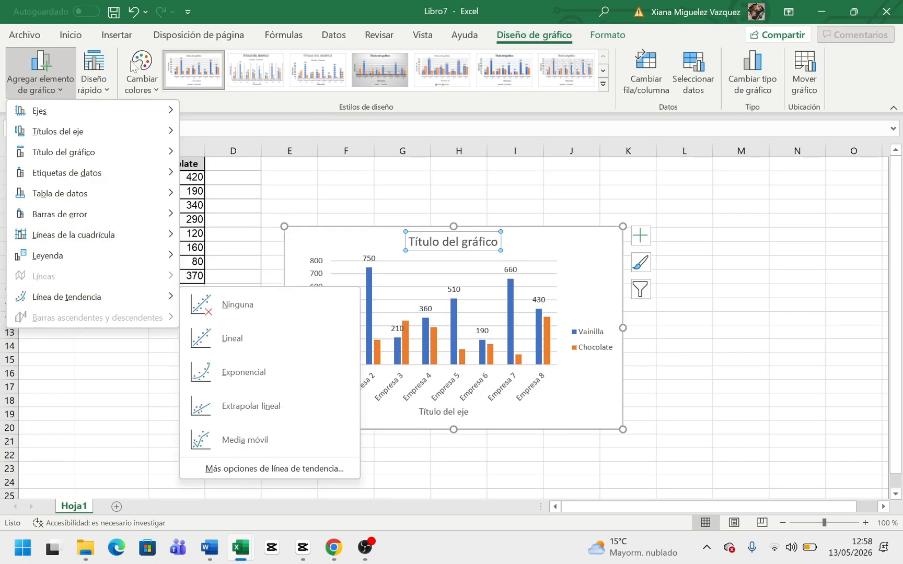
left_click(102, 71)
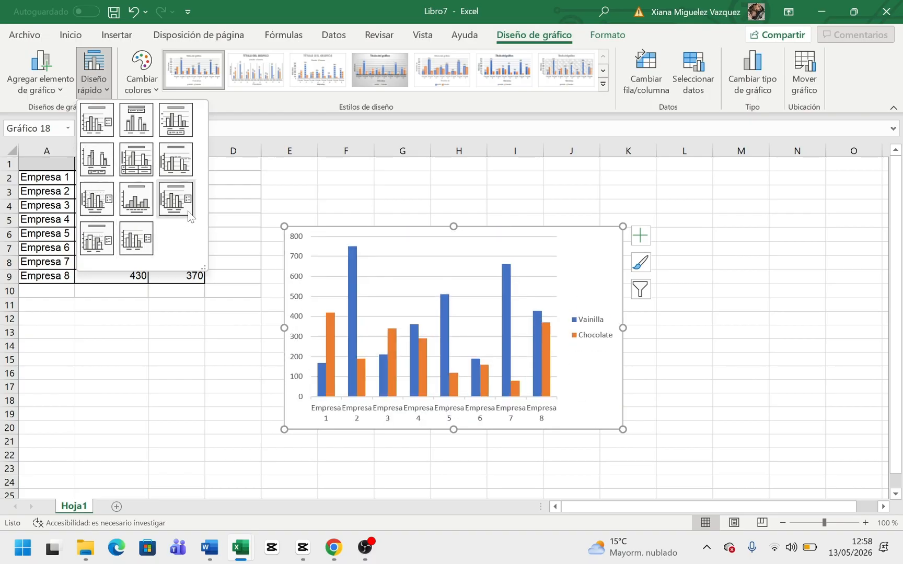
left_click(159, 76)
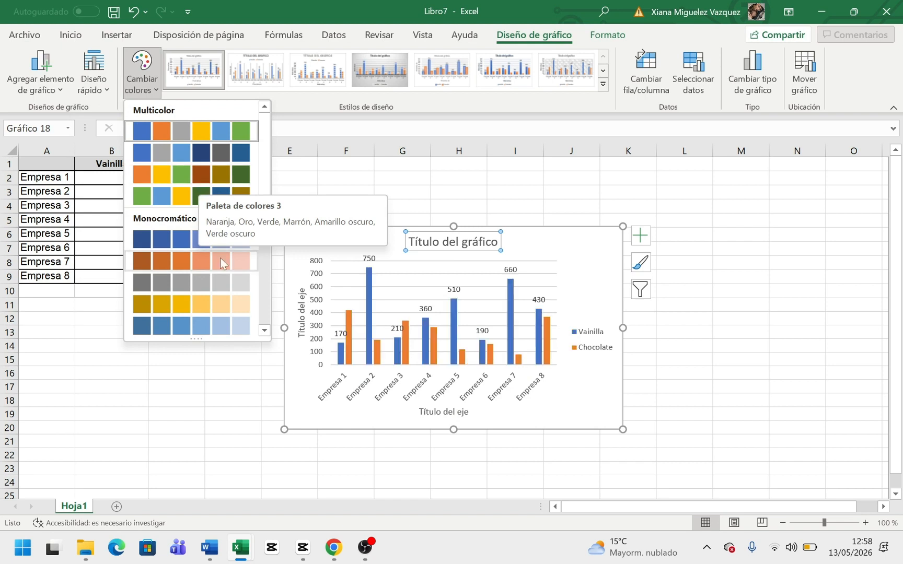
Try a dark chart style on the column chart, and apply the first style in the gallery.
left_click(603, 73)
left_click(442, 76)
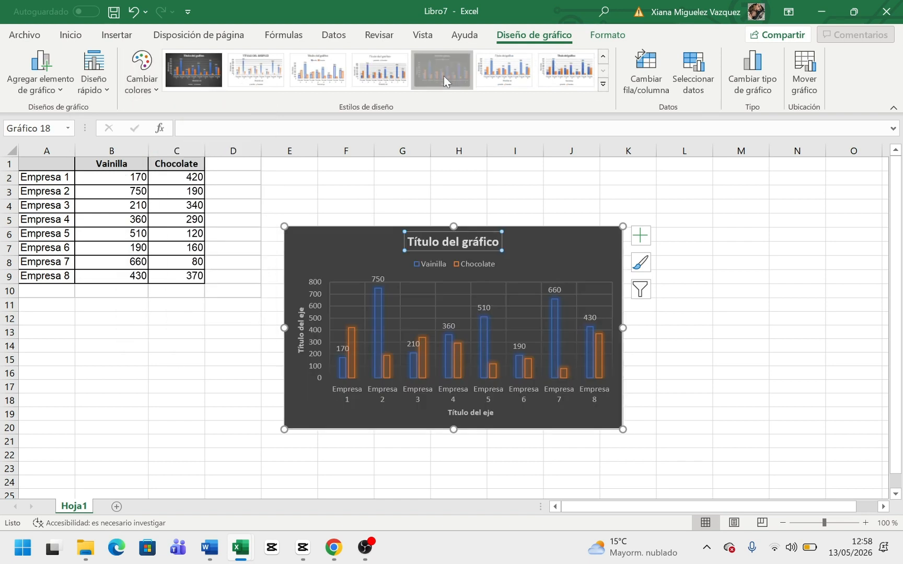
left_click(602, 57)
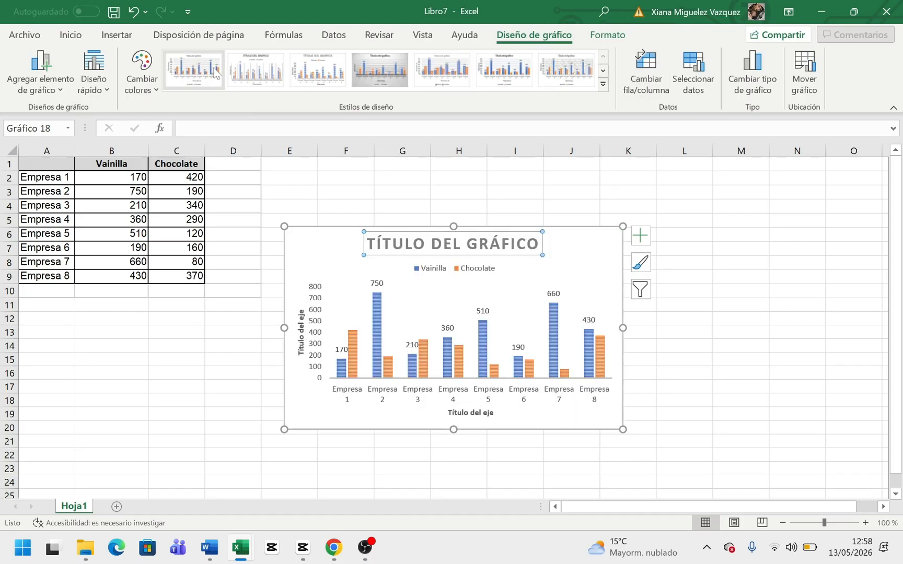
left_click(193, 70)
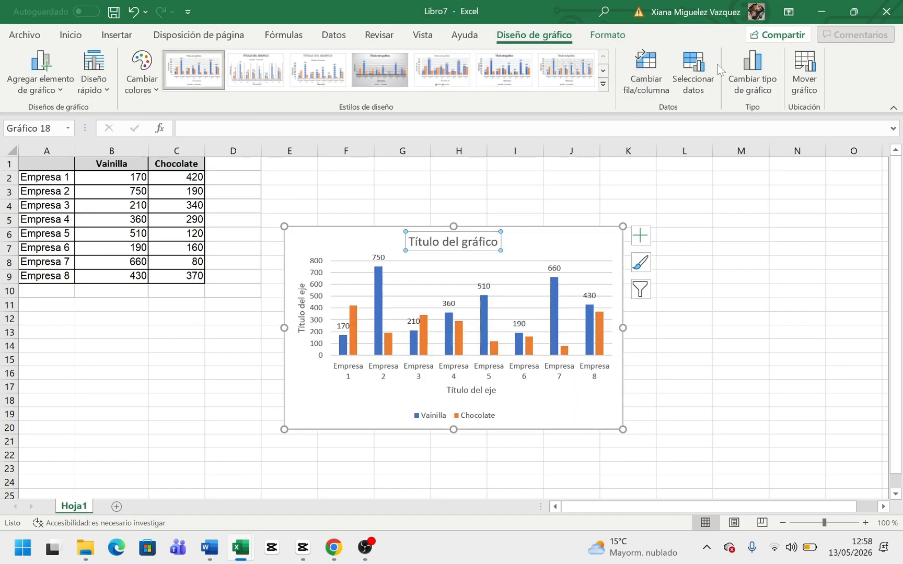
Swap the chart's rows and columns back and forth to compare grouping by flavour with grouping by company.
left_click(635, 89)
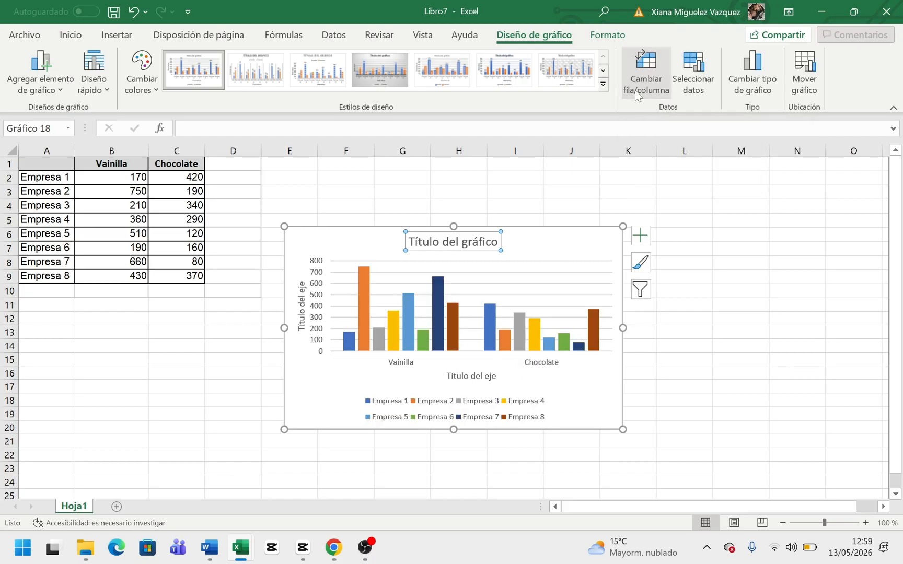
left_click(635, 89)
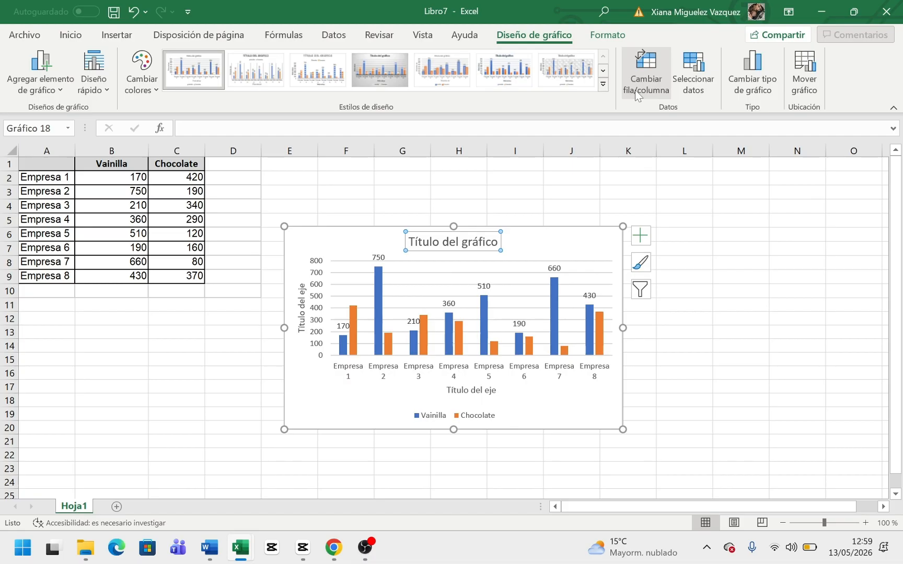
left_click(635, 89)
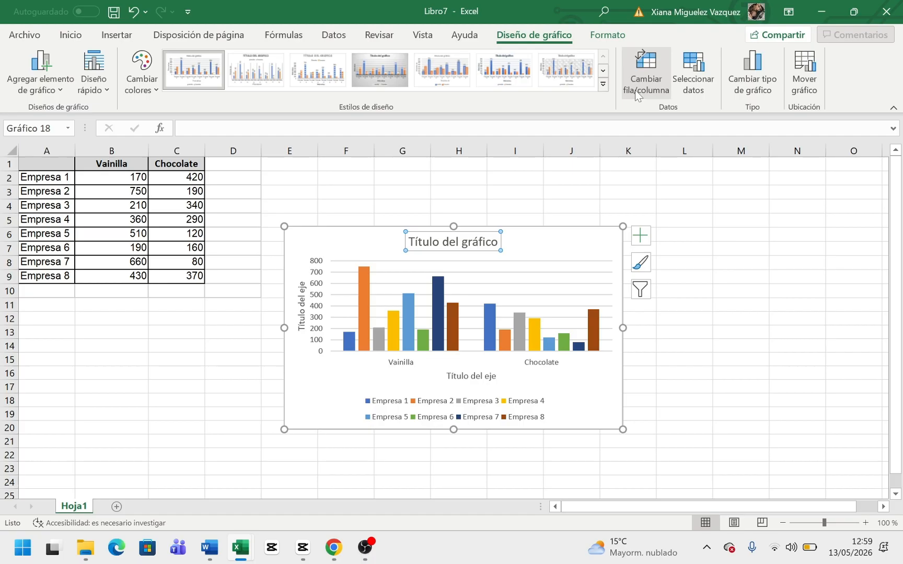
left_click(635, 89)
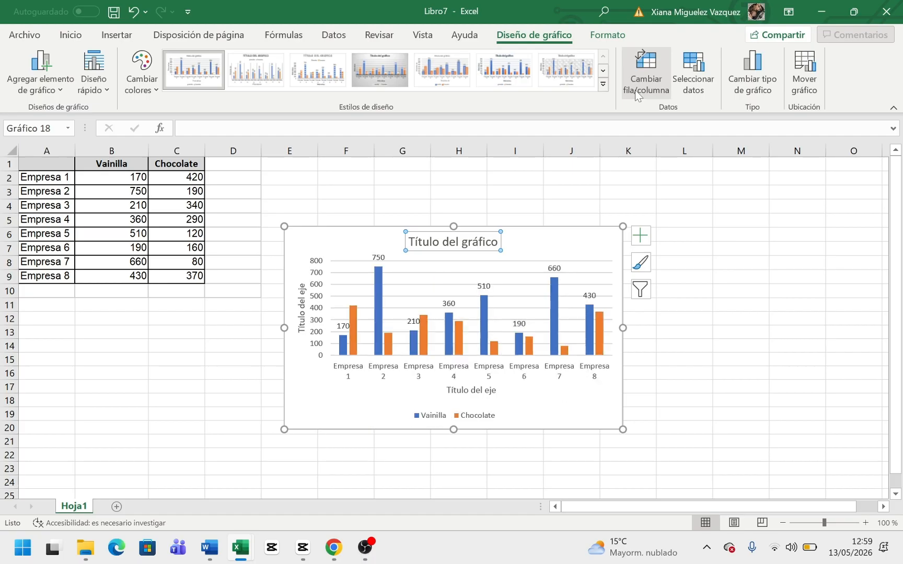
Exclude the Vainilla series and the Empresa 1 category from the chart's source data.
left_click(689, 92)
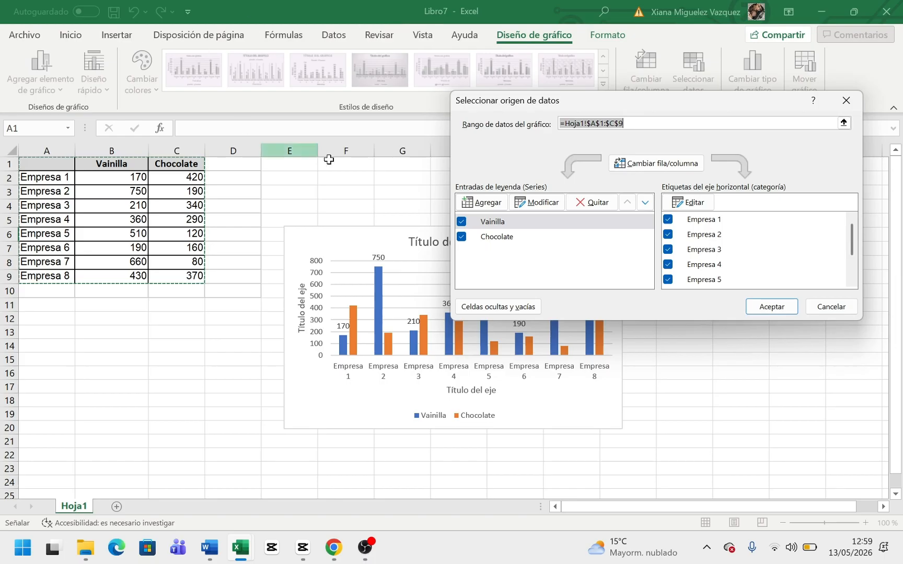
left_click(845, 105)
left_click(692, 79)
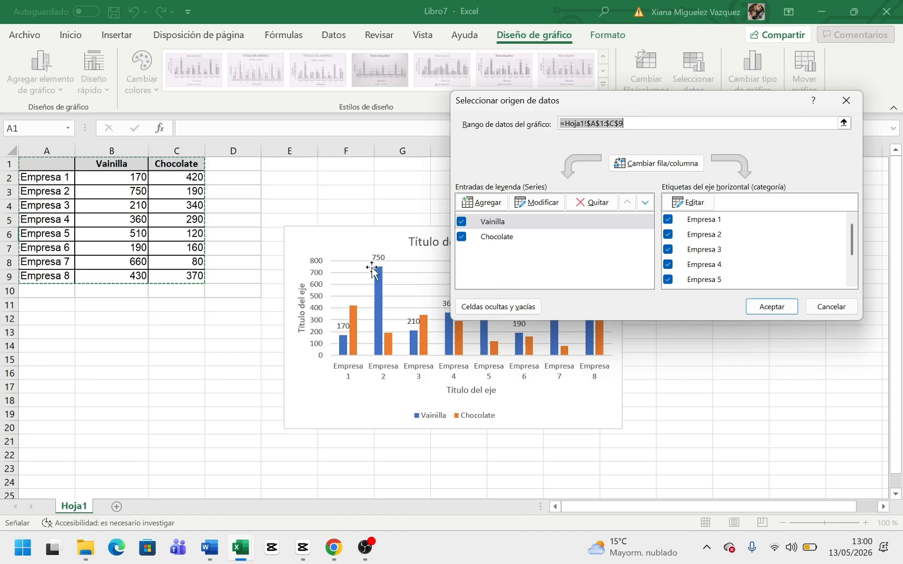
mouse_move(380, 284)
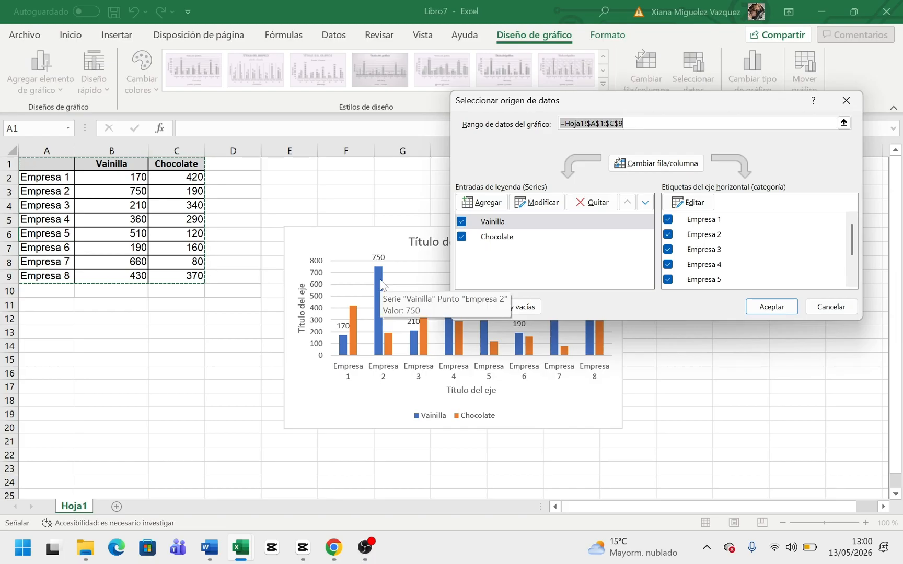
left_click(462, 222)
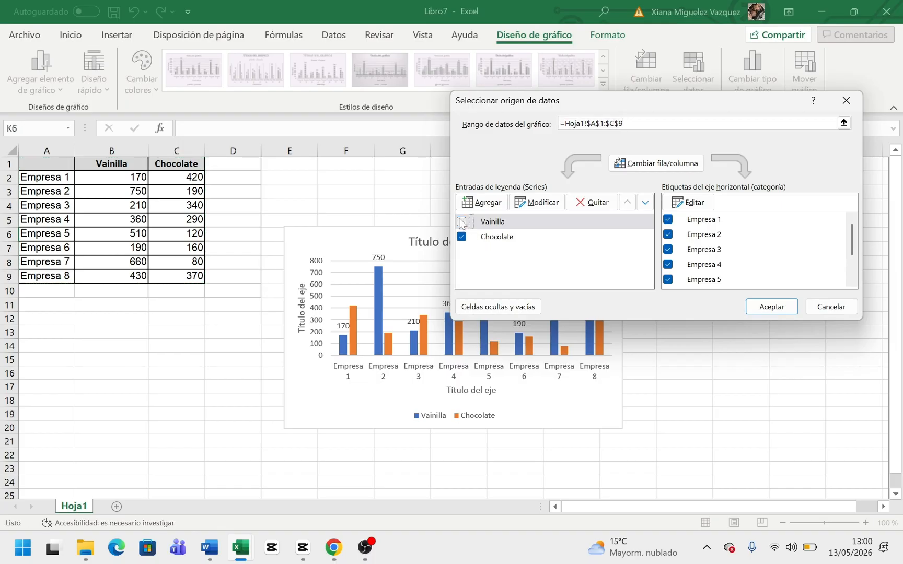
left_click(669, 221)
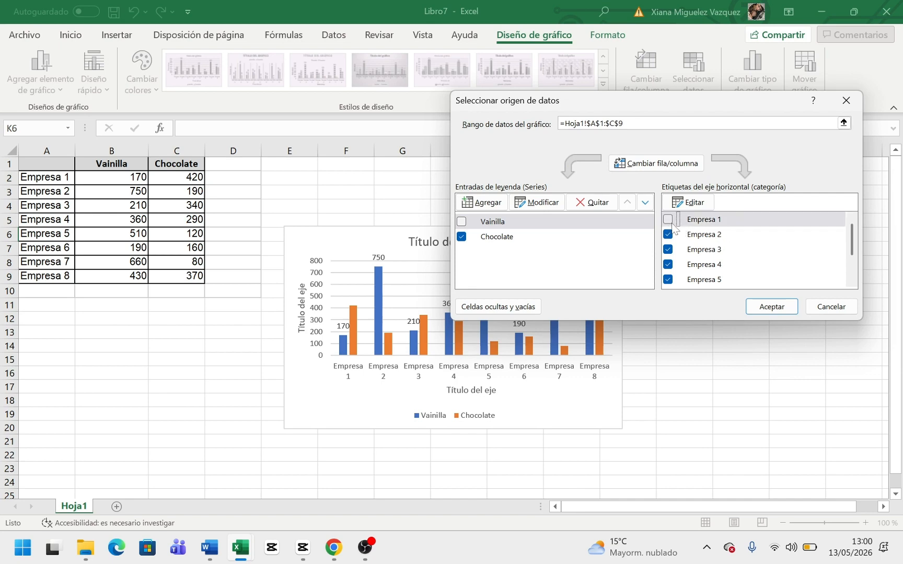
left_click(790, 307)
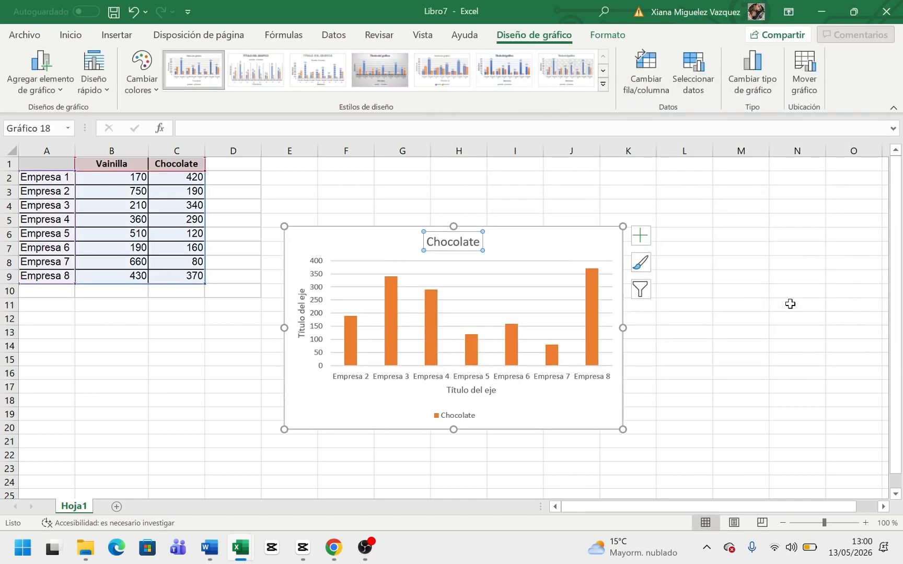
Change the Chocolate column chart to the basic Circular (pie) chart type.
left_click(548, 244)
left_click(754, 70)
mouse_move(575, 264)
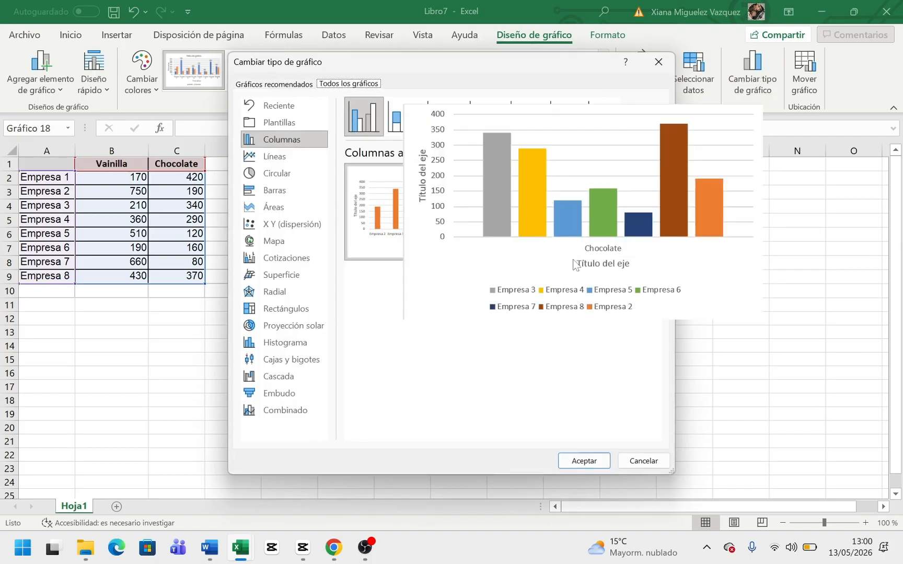
mouse_move(407, 235)
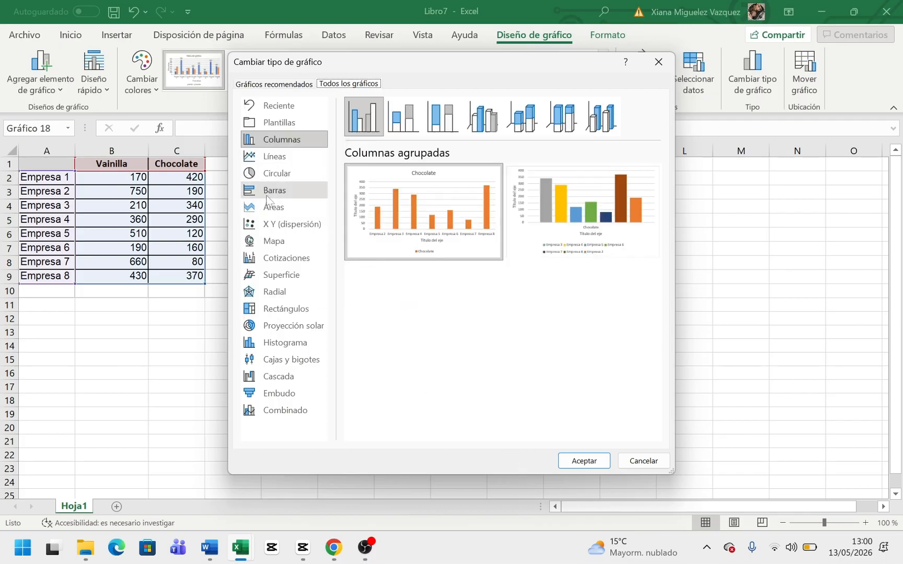
left_click(306, 175)
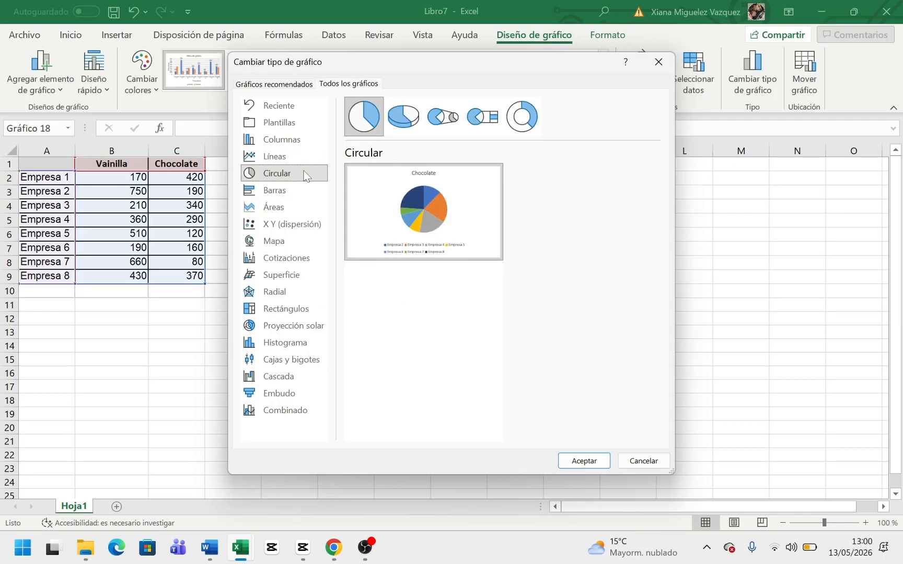
mouse_move(453, 209)
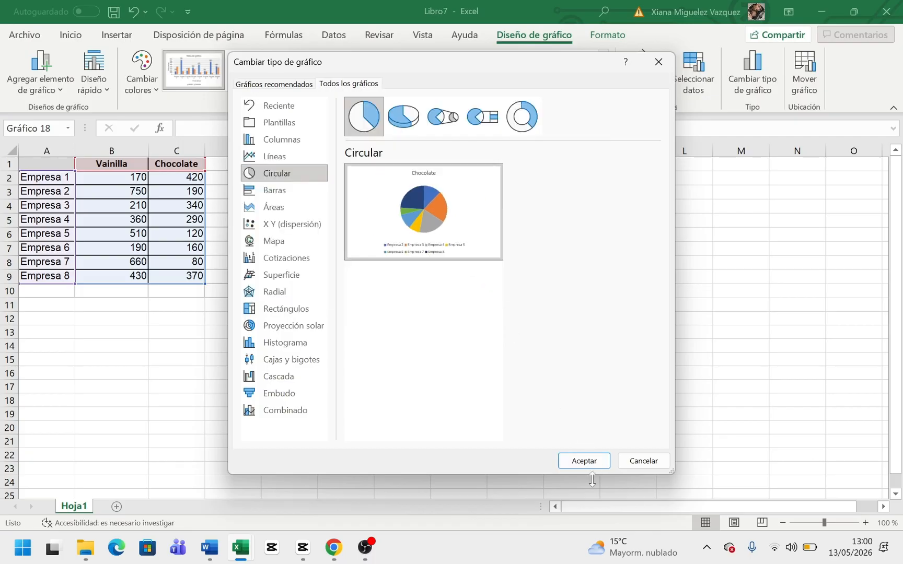
left_click(584, 460)
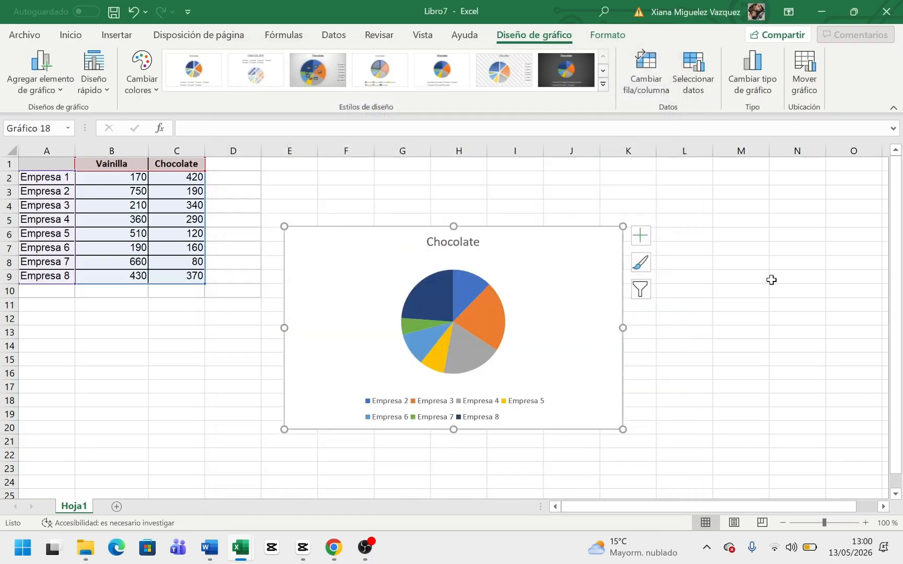